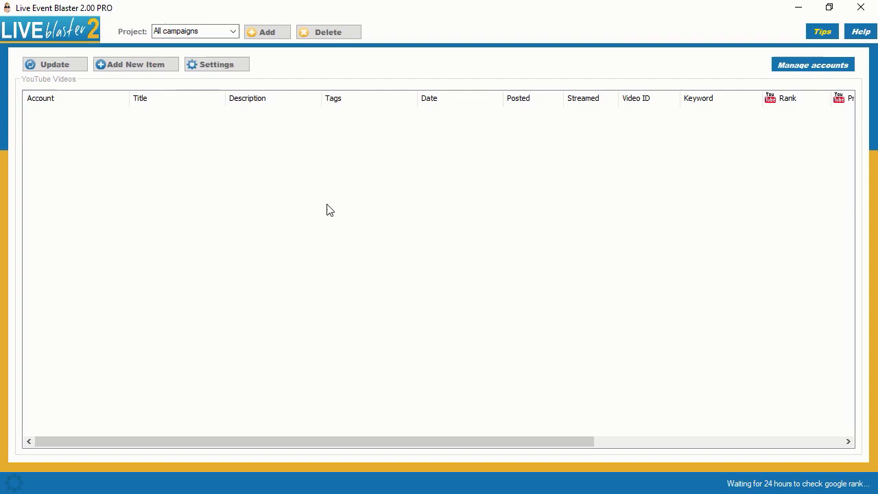
# Start a new live event and paste its title from the notes
pyautogui.click(141, 68)
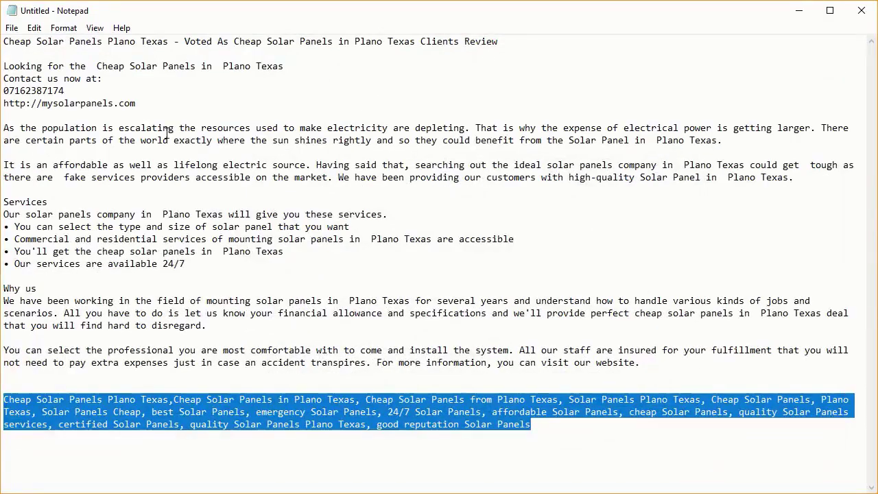
pyautogui.moveTo(533, 39); pyautogui.dragTo(3, 41)
pyautogui.hotkey('ctrl', 'c')
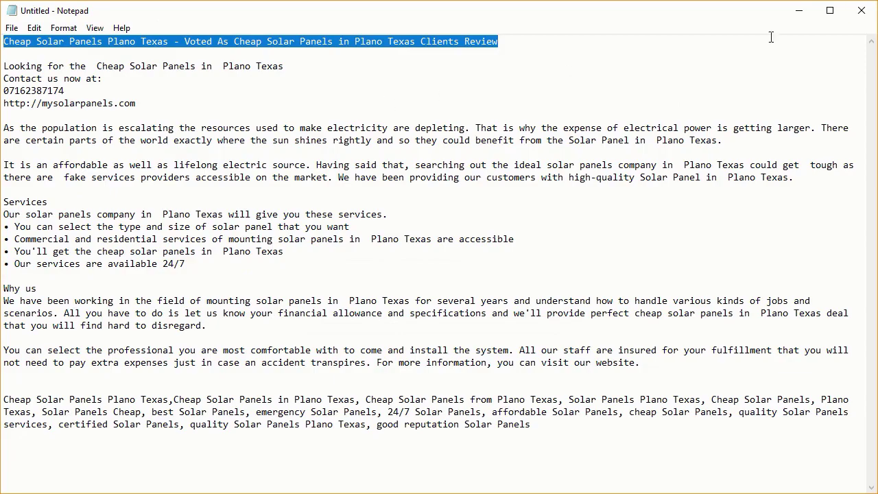
pyautogui.click(808, 14)
pyautogui.click(441, 89)
pyautogui.hotkey('ctrl', 'v')
# Paste the keyword paragraph from the notes into the event's tags field
pyautogui.moveTo(4, 66); pyautogui.dragTo(640, 362)
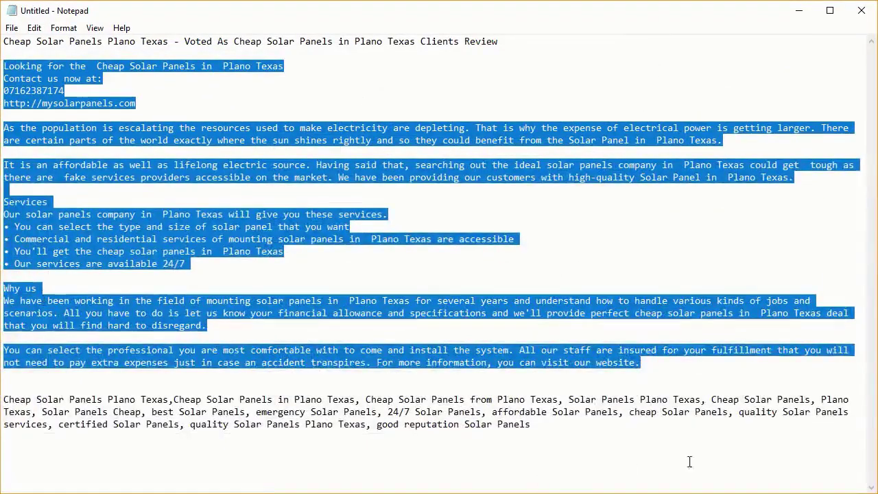
pyautogui.moveTo(532, 424); pyautogui.dragTo(3, 399)
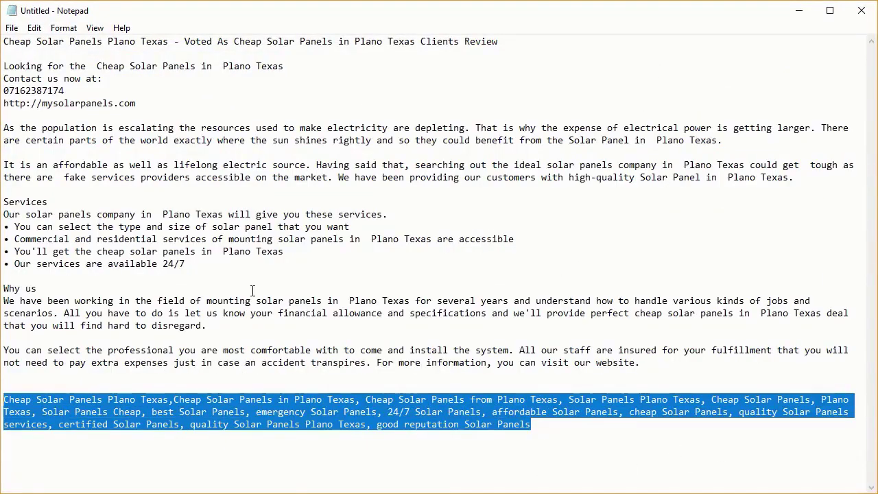
pyautogui.click(815, 13)
pyautogui.click(412, 177)
pyautogui.hotkey('ctrl', 'v')
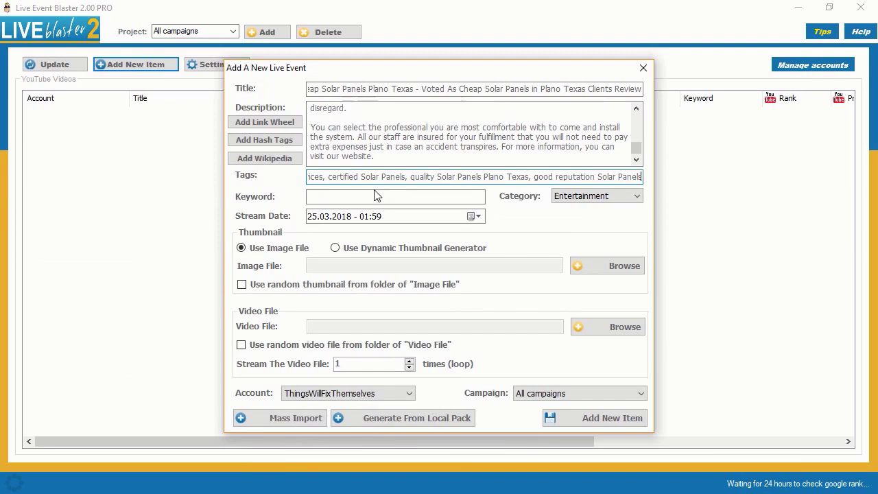
# Copy 'Cheap Solar Panels Plano Texas' from the title into the keyword field
pyautogui.click(365, 197)
pyautogui.moveTo(421, 89); pyautogui.dragTo(308, 89)
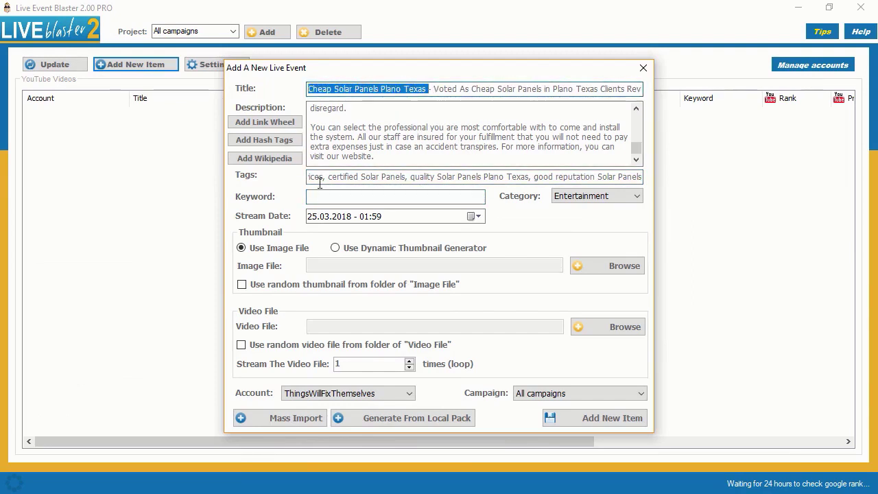
pyautogui.click(341, 197)
pyautogui.write('Cheap Solar Panels Plano Texas')
# Set the stream date to 23.10 and use the Dynamic Thumbnail Generator
pyautogui.click(317, 217)
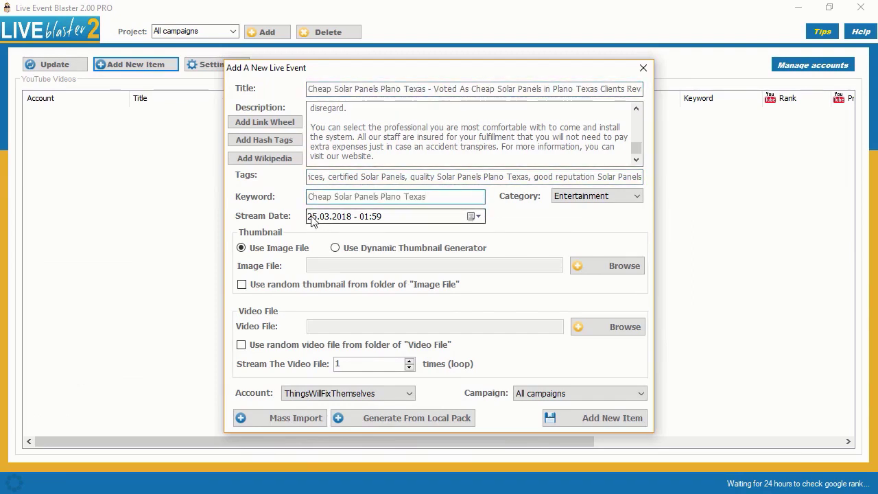
pyautogui.write('23')
pyautogui.click(321, 217)
pyautogui.write('10')
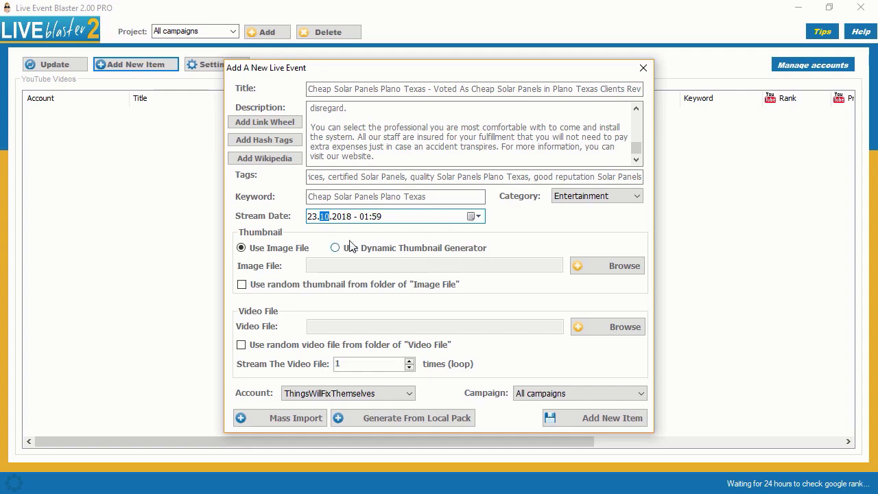
pyautogui.click(350, 248)
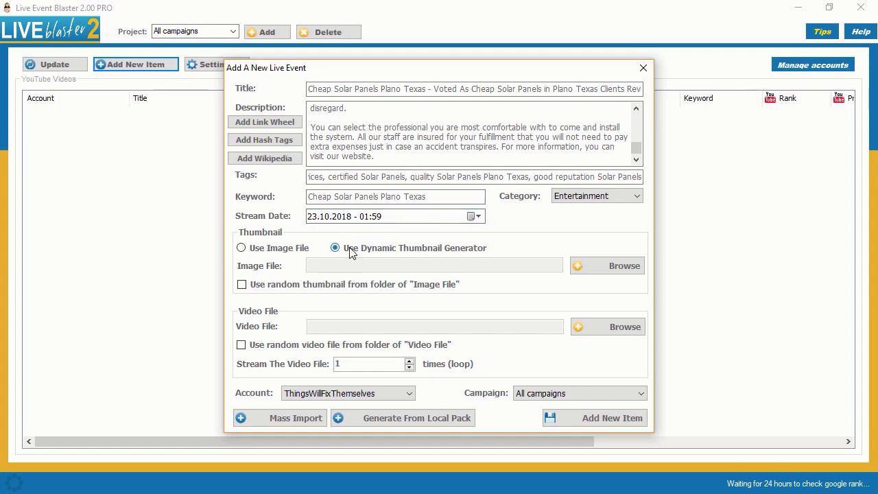
# Use C:\Panels\solarpanel.jpg as the thumbnail background image
pyautogui.click(348, 185)
pyautogui.click(353, 107)
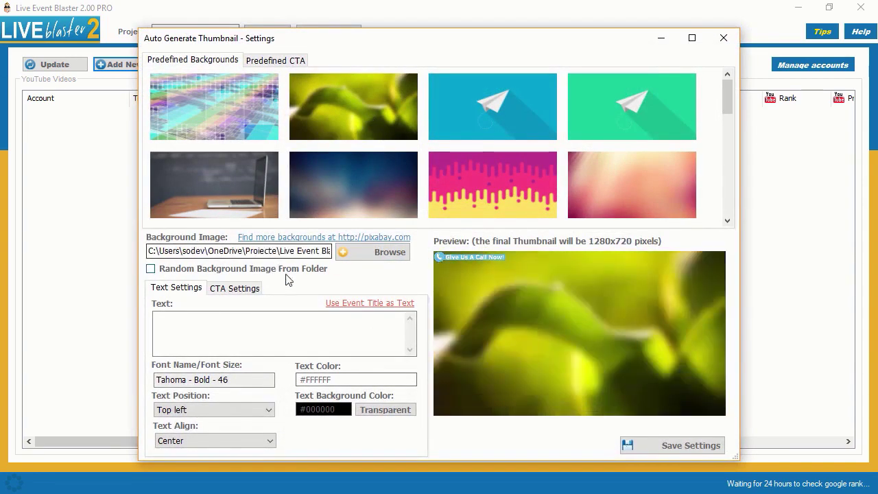
pyautogui.click(375, 252)
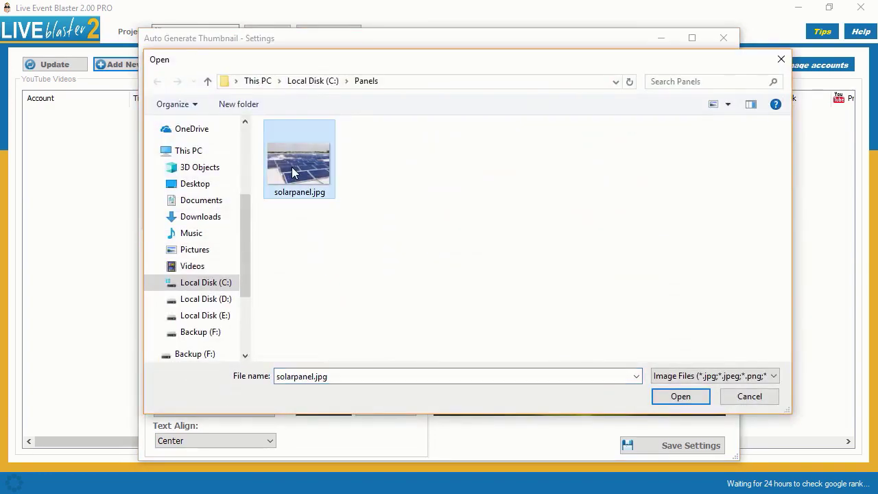
pyautogui.doubleClick(294, 168)
# Keep the 'Give Us A Call Now' call-to-action, save the thumbnail settings, and add the event
pyautogui.click(337, 167)
pyautogui.click(361, 123)
pyautogui.click(215, 187)
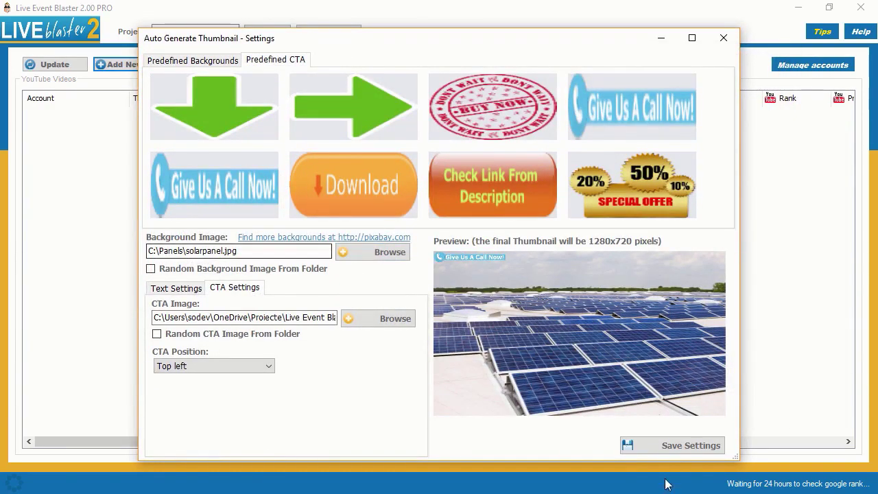
pyautogui.click(664, 447)
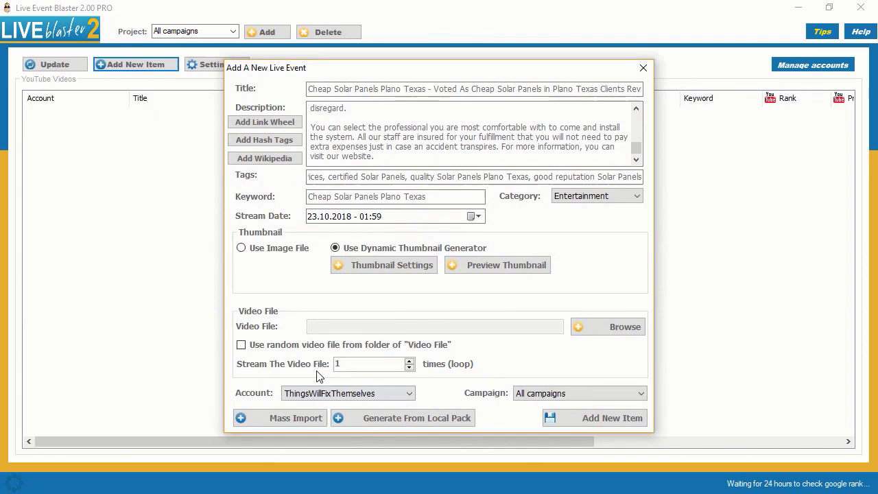
pyautogui.click(580, 420)
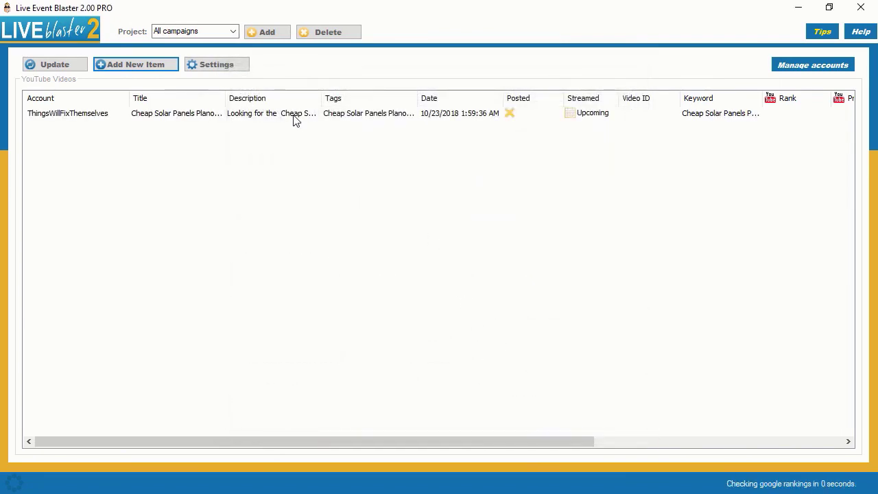
# Upload the Cheap Solar Panels event to YouTube with Upload Unpublished Items
pyautogui.click(292, 117)
pyautogui.click(60, 66)
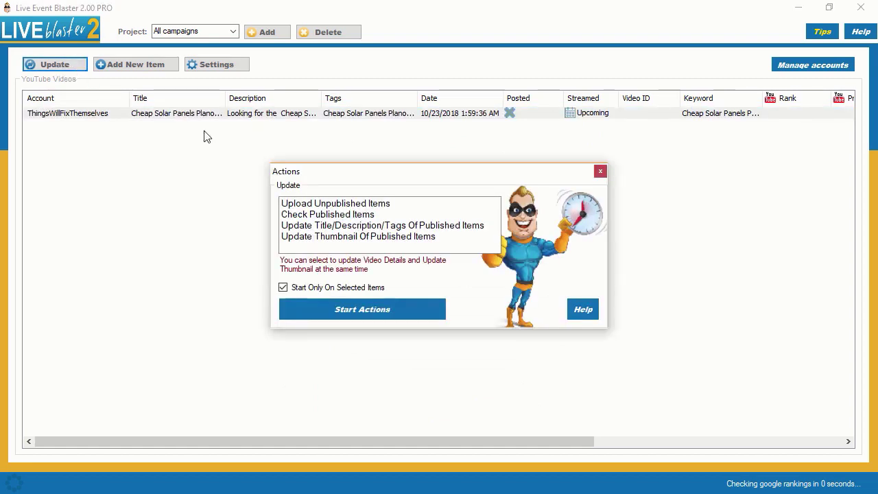
pyautogui.click(334, 203)
pyautogui.click(355, 310)
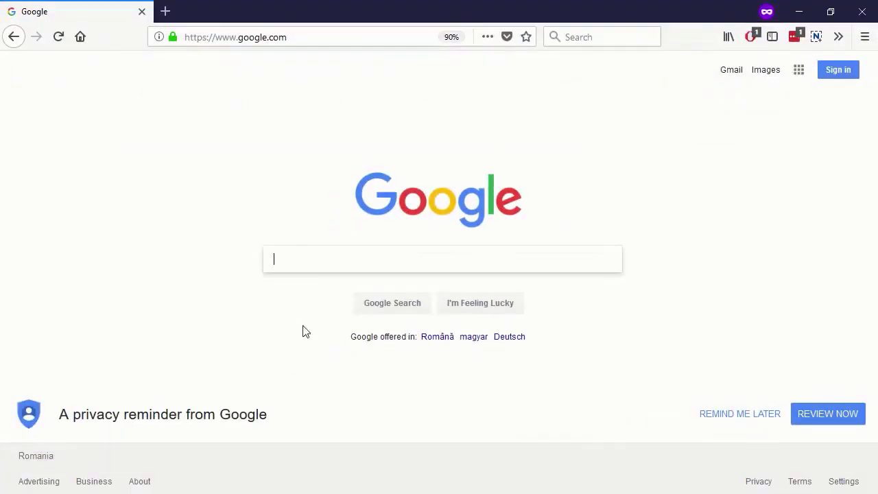
# Search Google for 'Cheap Solar Panels Plano Texas' and scroll down the results
pyautogui.write('Cheap Solar Panels Plano Texas')
pyautogui.press('Return')
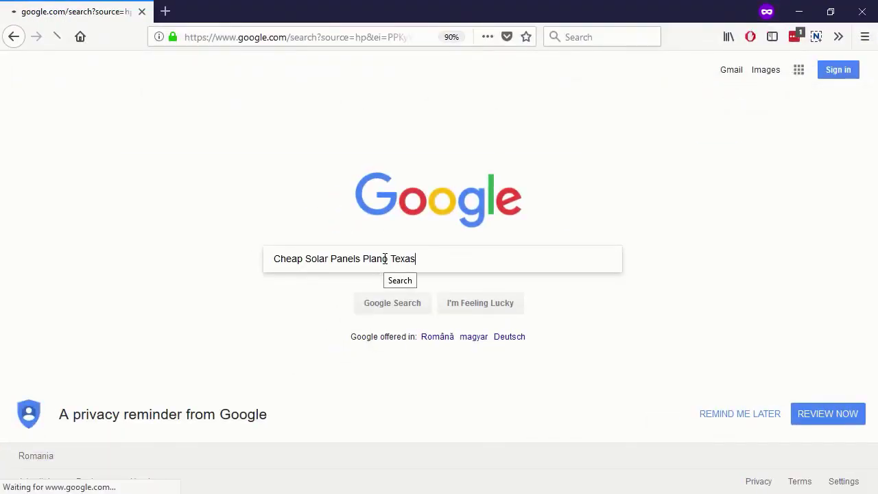
pyautogui.scroll(-5, 488, 252)
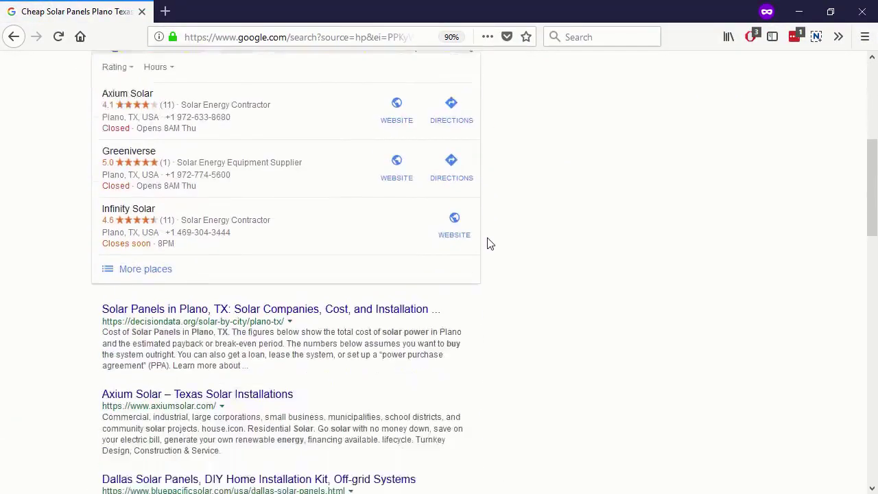
pyautogui.scroll(-3, 488, 247)
pyautogui.scroll(-2, 489, 240)
pyautogui.scroll(-2, 488, 240)
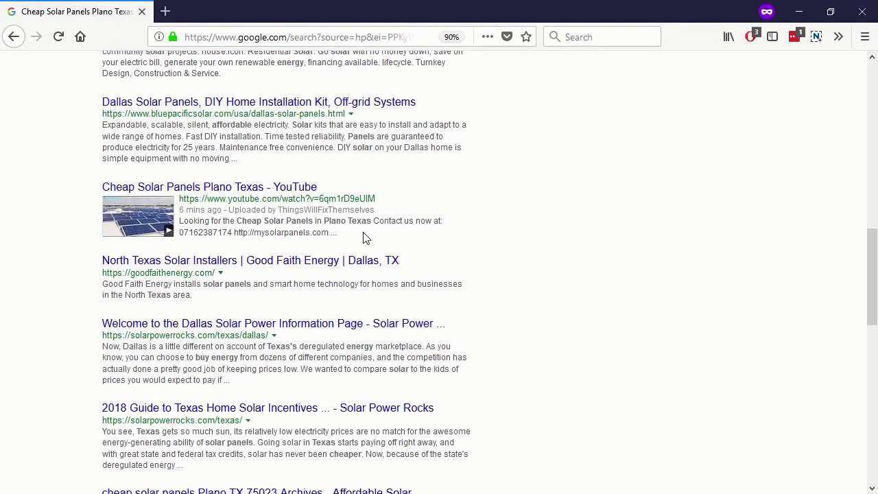
# Highlight the new YouTube result and its '6 mins ago' upload time
pyautogui.moveTo(363, 235); pyautogui.dragTo(94, 189)
pyautogui.moveTo(179, 209)
pyautogui.mouseDown()
pyautogui.moveTo(393, 215)
pyautogui.moveTo(90, 190)
pyautogui.mouseUp()
pyautogui.click(90, 190)
pyautogui.moveTo(347, 237); pyautogui.dragTo(99, 186)
pyautogui.click(299, 217)
# Run Check Google Rankings on the event and scroll to its Google rank of 3
pyautogui.click(800, 12)
pyautogui.rightClick(440, 111)
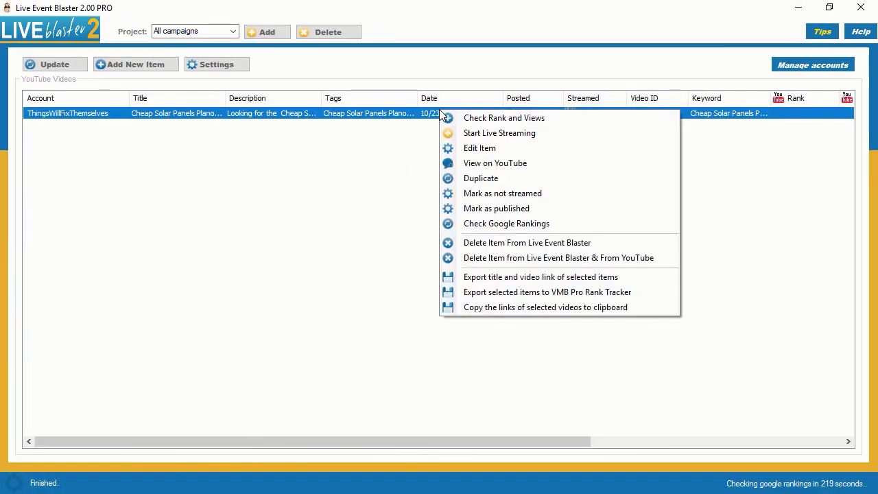
pyautogui.click(506, 224)
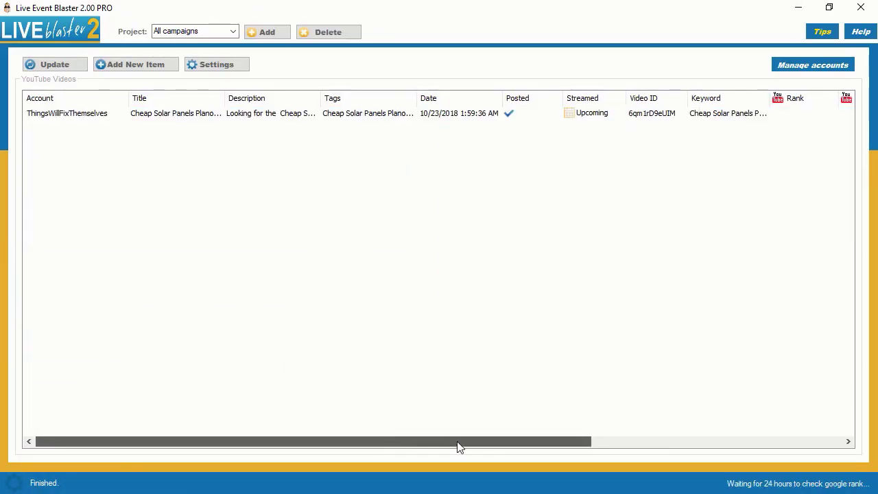
pyautogui.moveTo(458, 442); pyautogui.dragTo(646, 442)
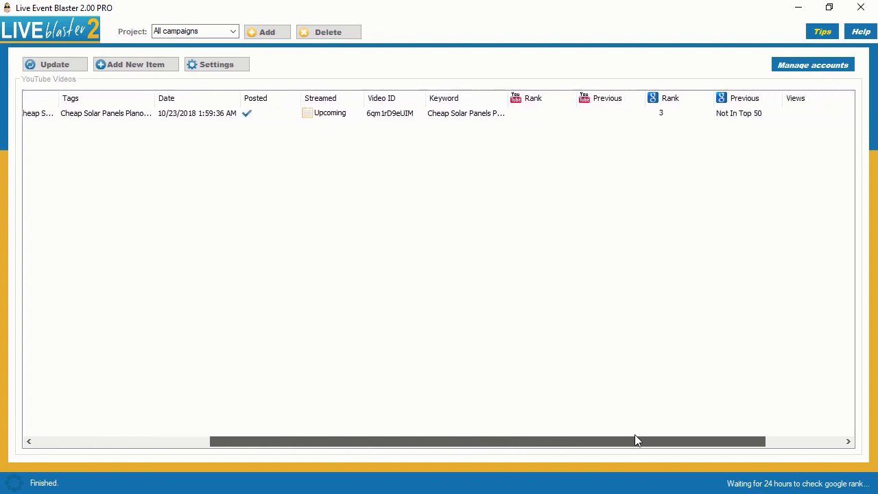
pyautogui.click(650, 115)
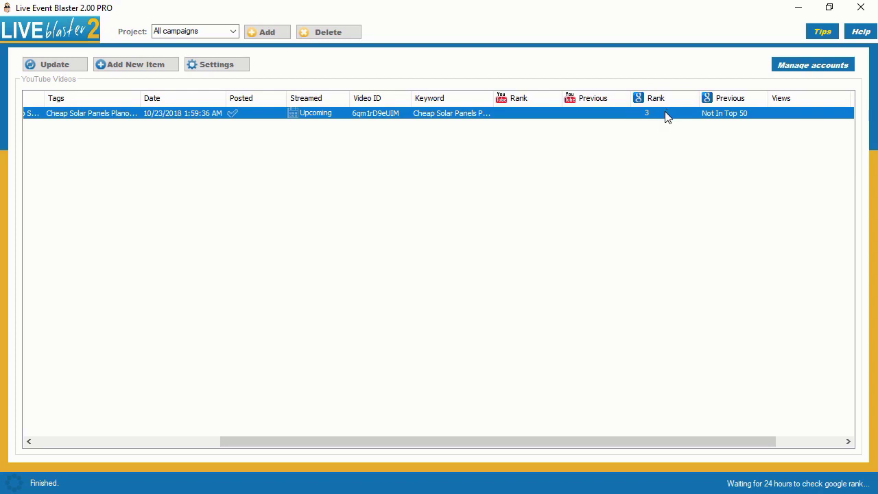
pyautogui.click(626, 203)
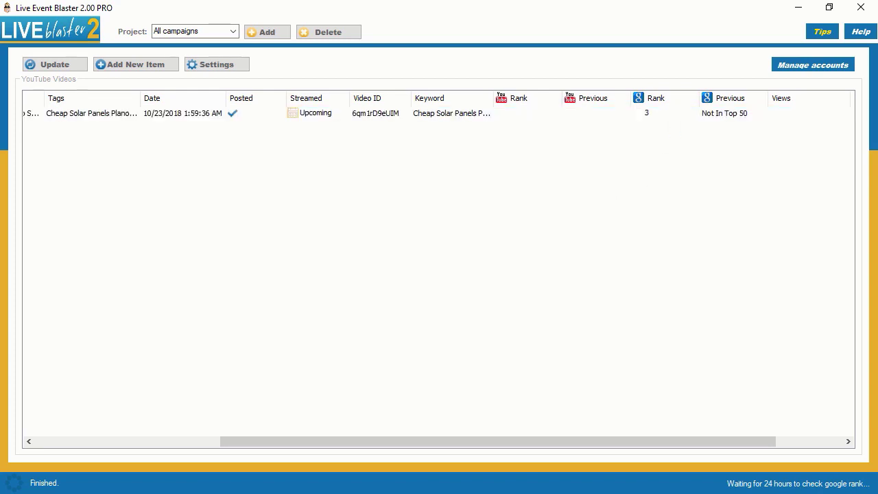